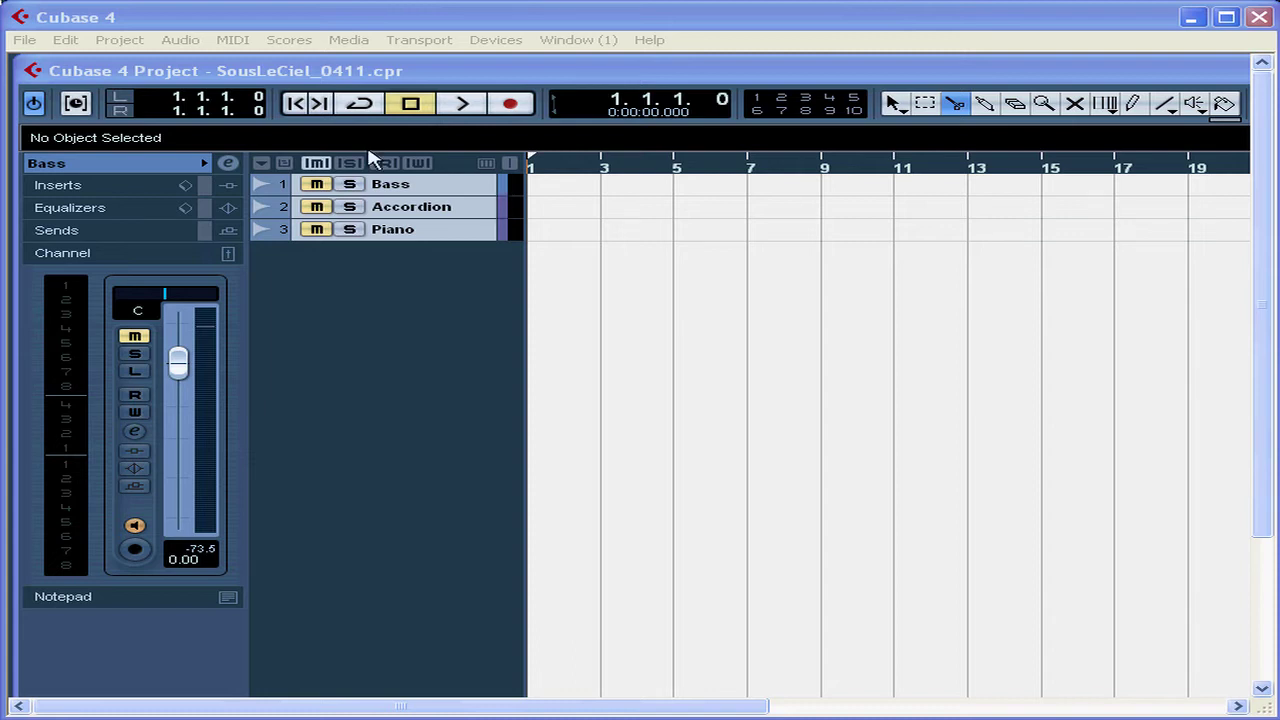
- Show the Transport panel beneath the SousLeCiel_0411 project with F2
key(F2)
click(510, 42)
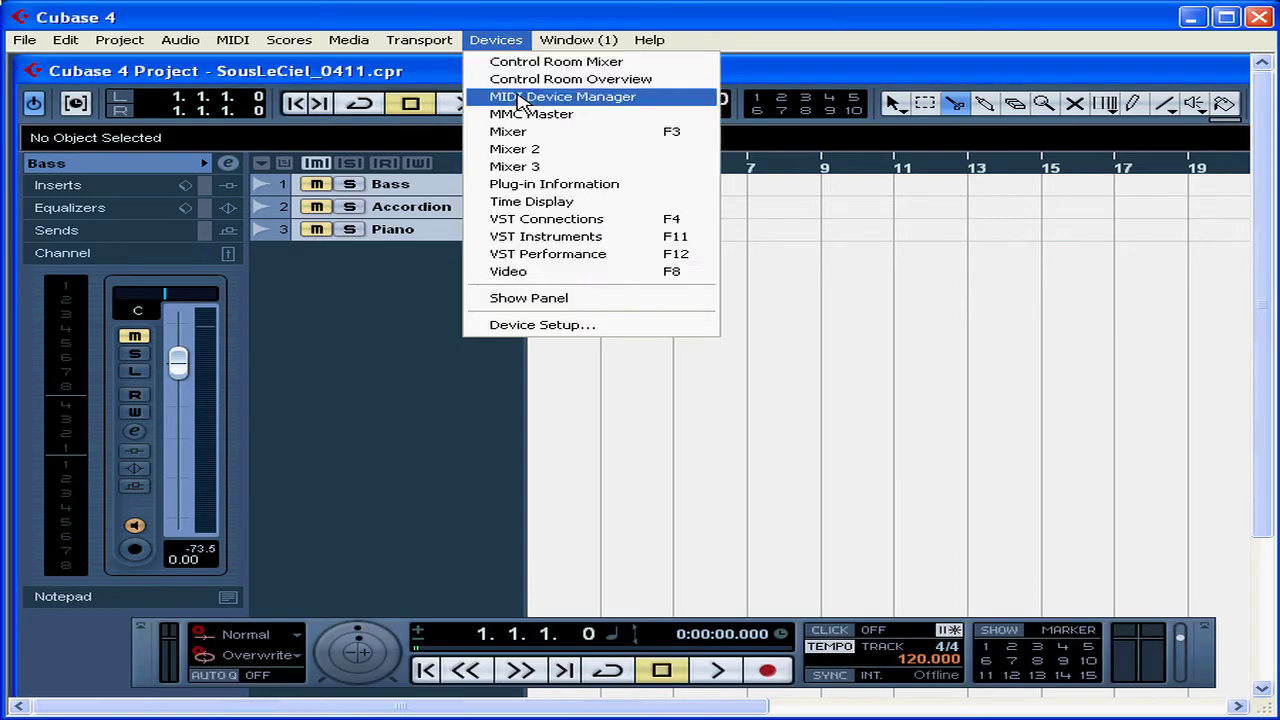
click(537, 325)
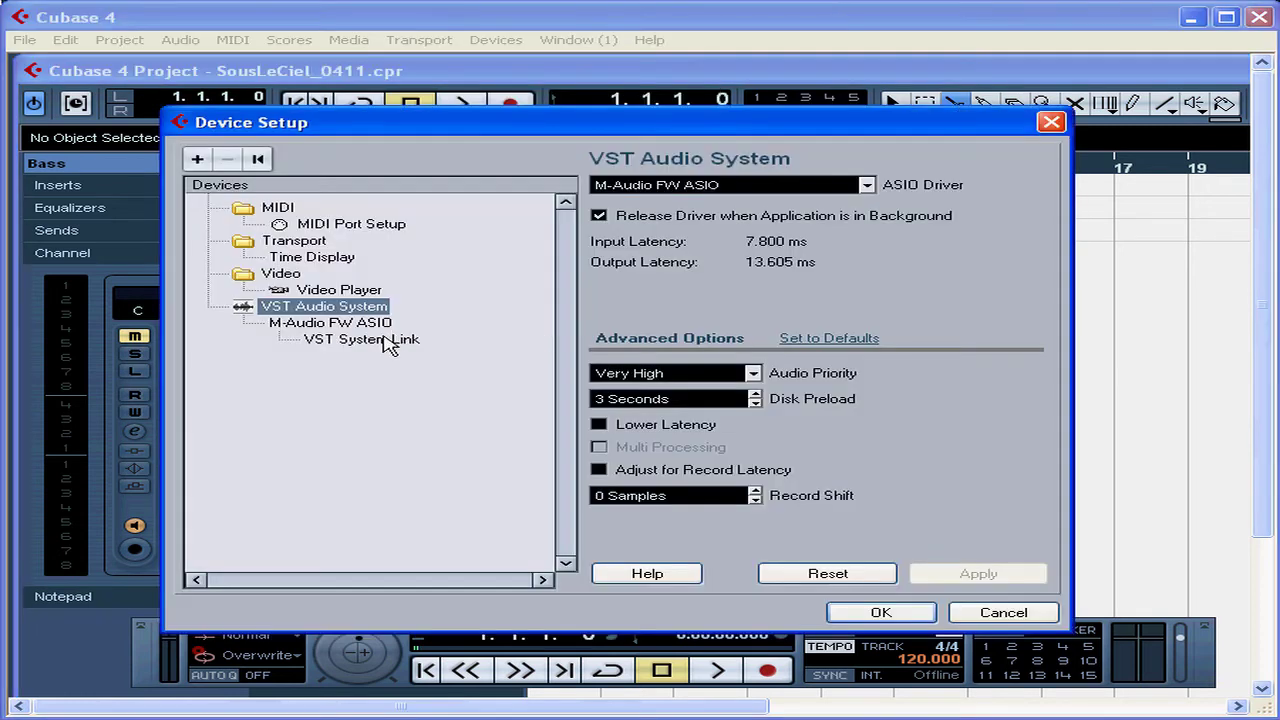
click(330, 292)
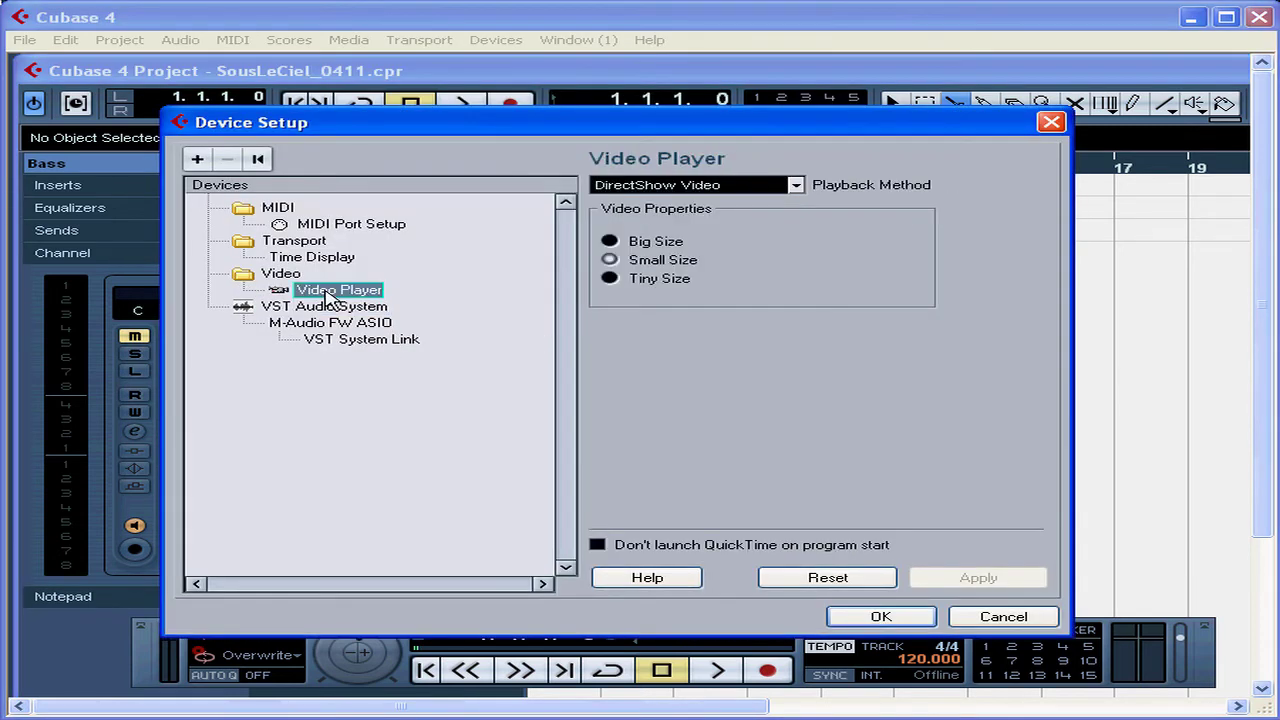
click(745, 186)
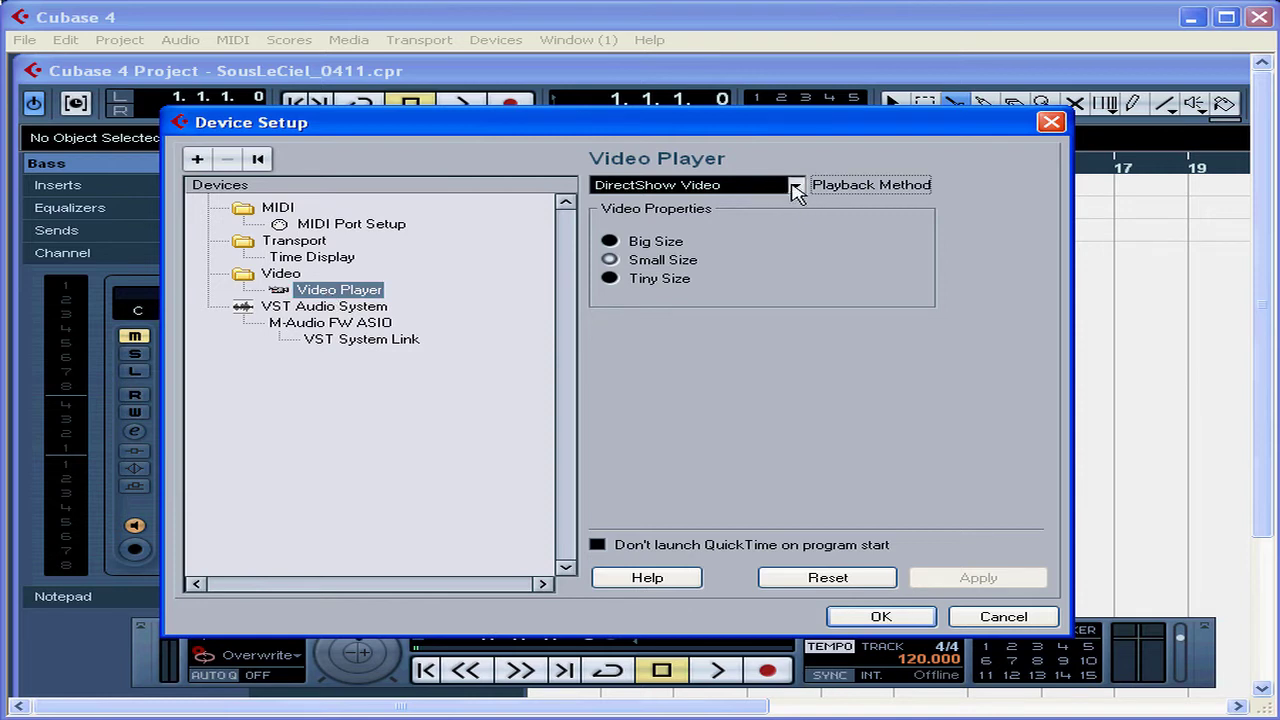
click(795, 185)
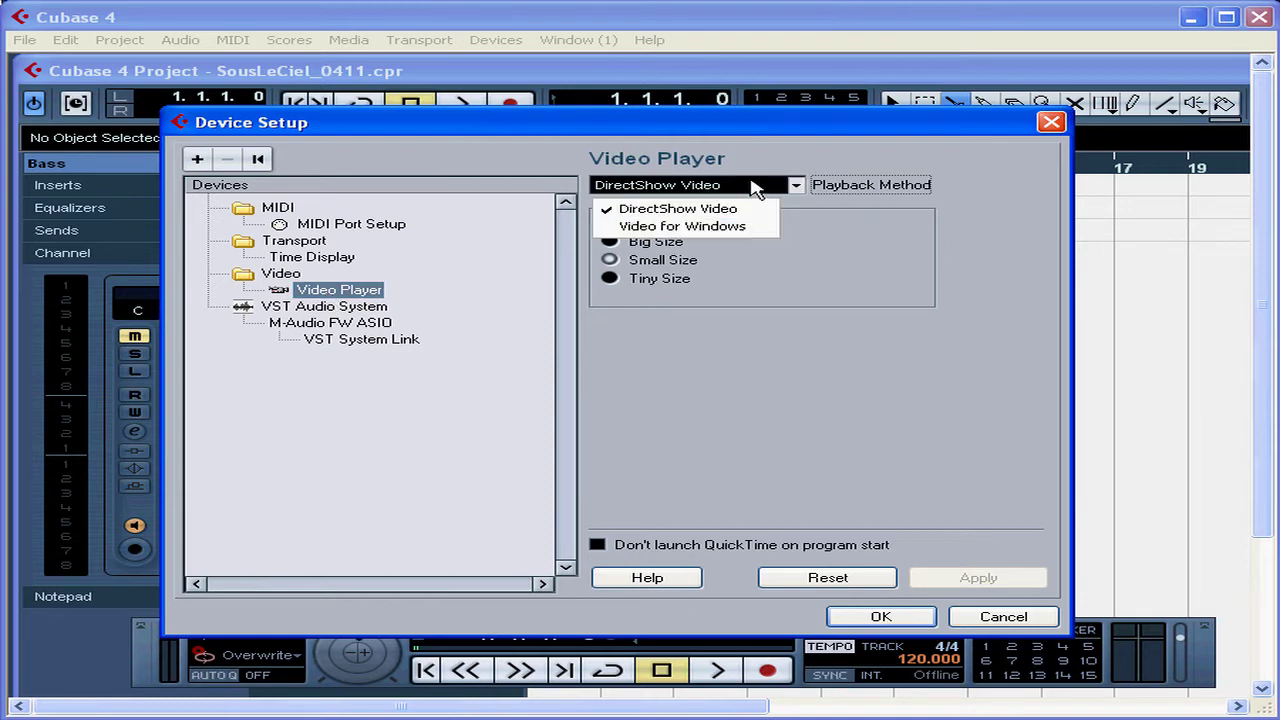
click(753, 187)
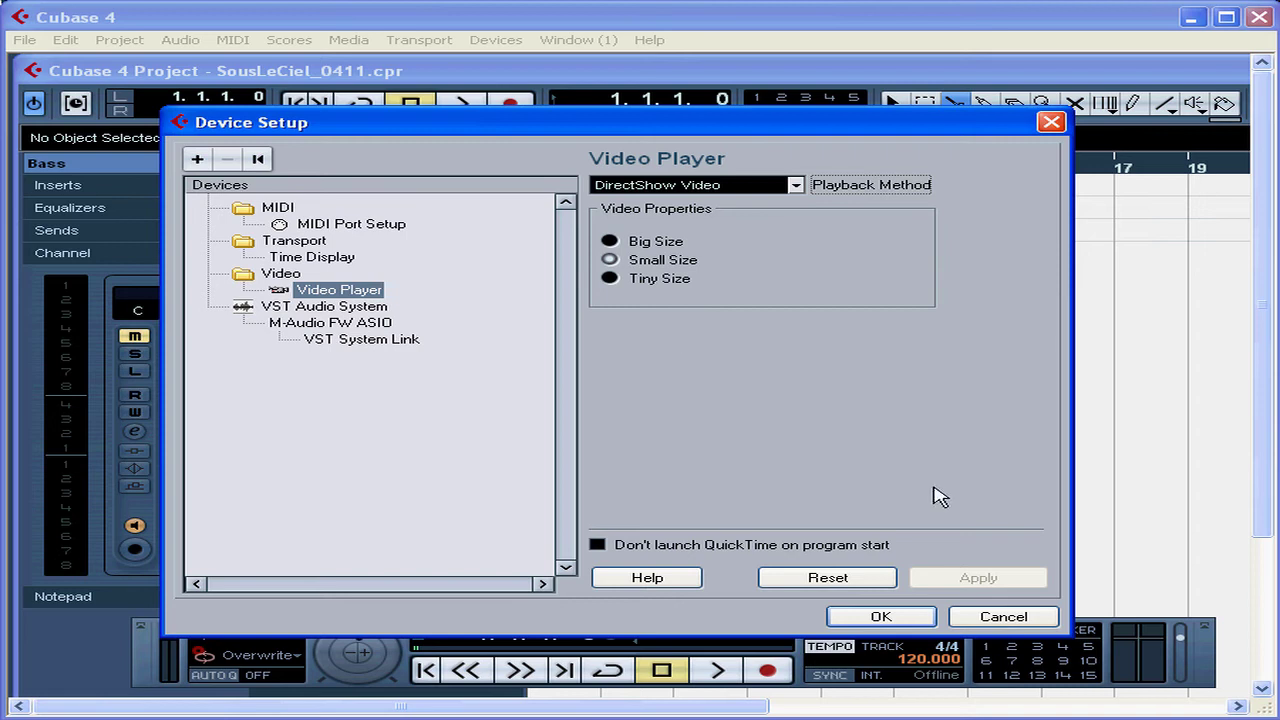
click(881, 617)
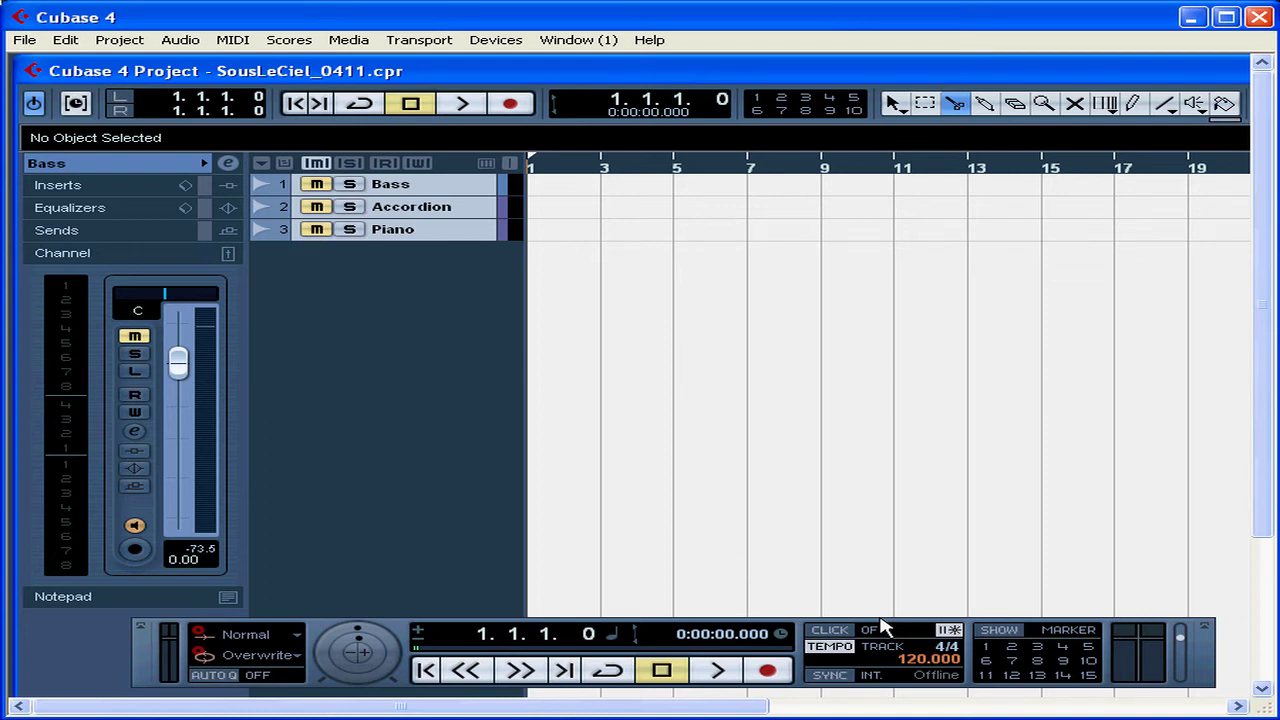
click(25, 42)
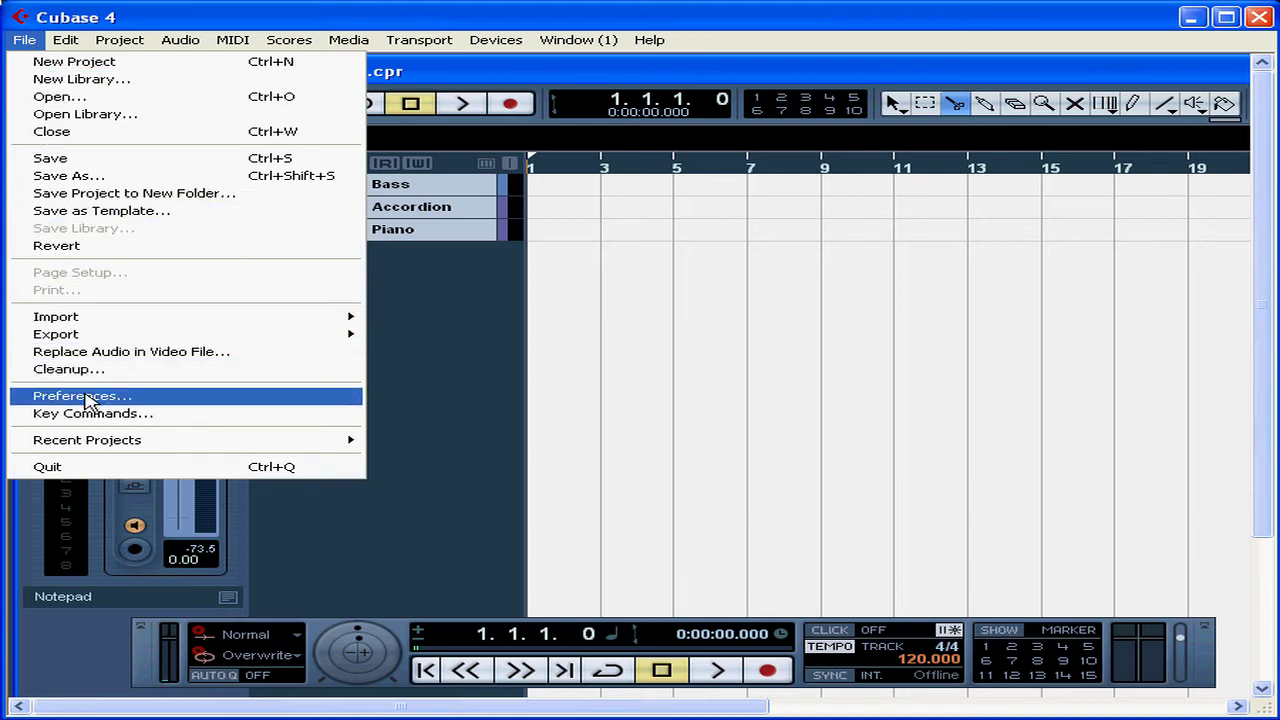
click(88, 398)
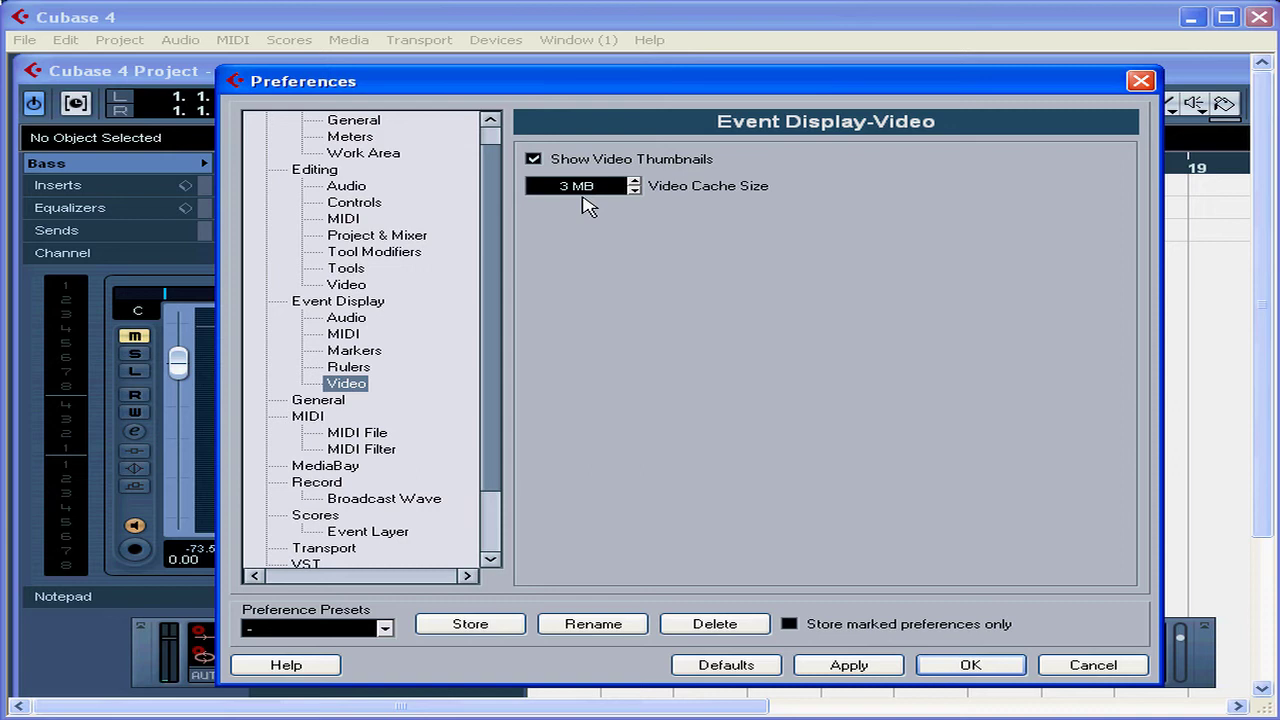
click(968, 665)
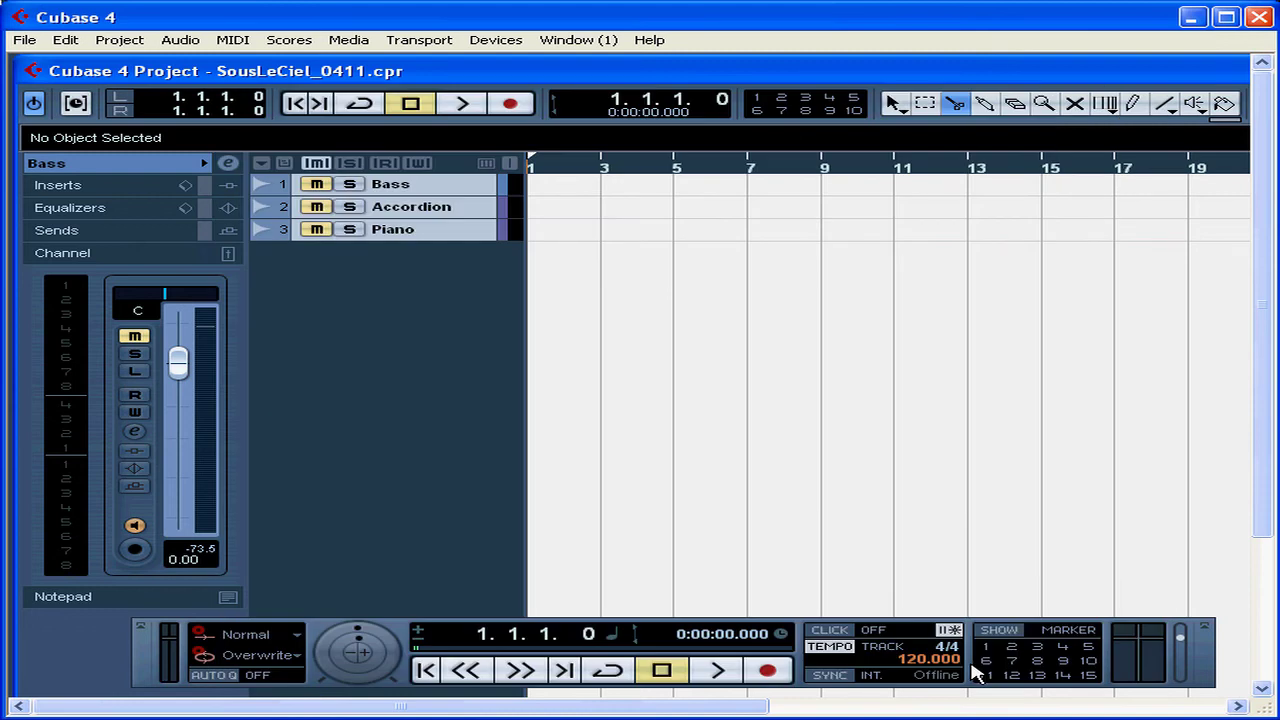
- Import the 01-AboutThisCourse video with Extract Audio and Generate Thumbnail Cache enabled
click(23, 42)
mouse_move(106, 322)
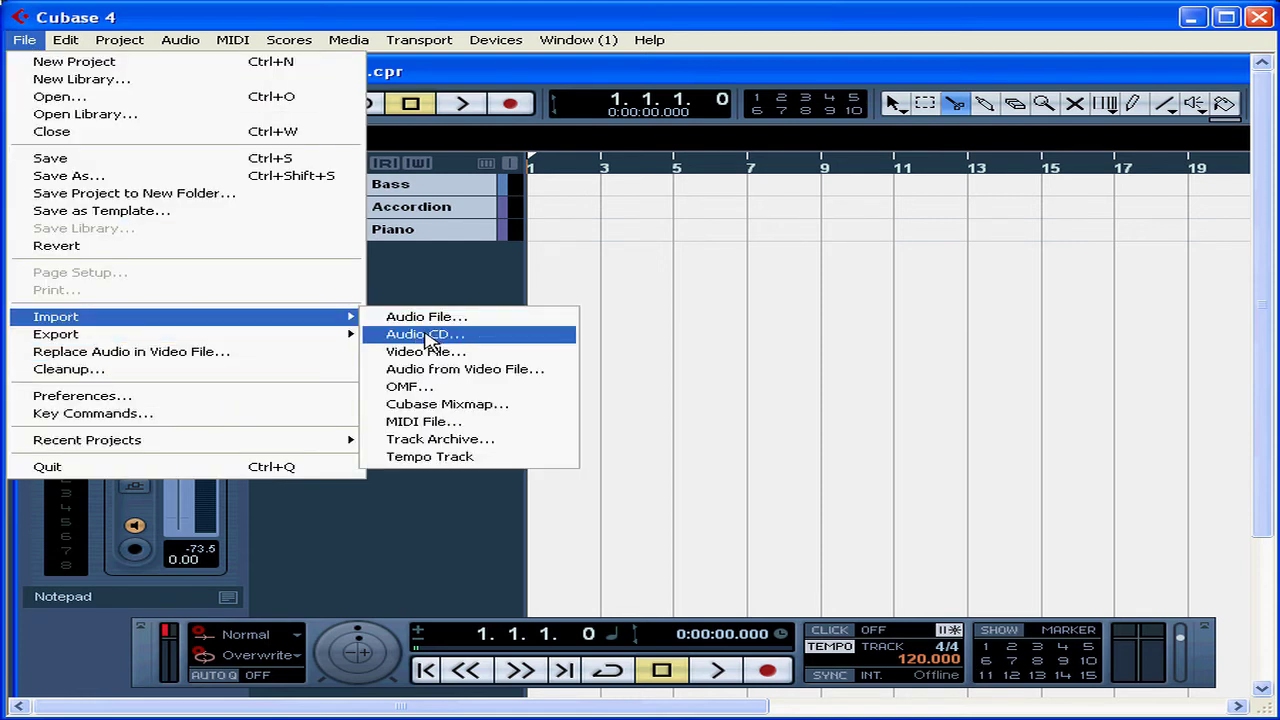
click(437, 352)
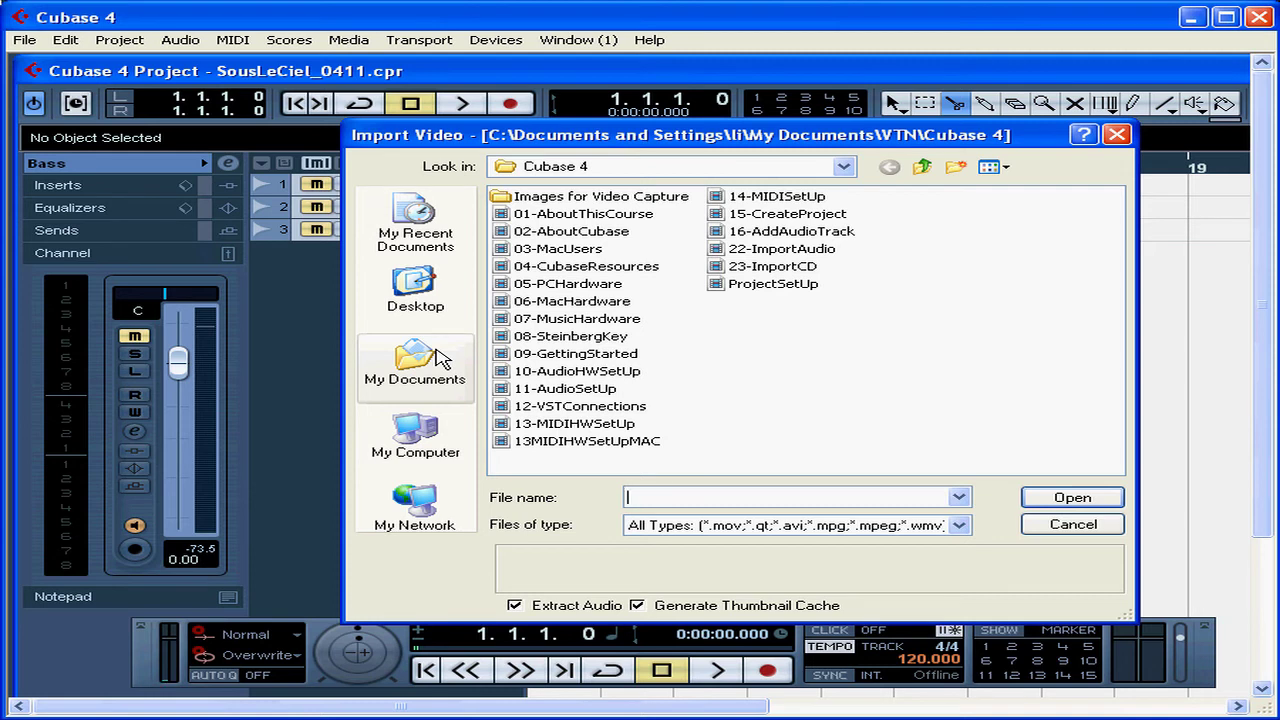
click(560, 214)
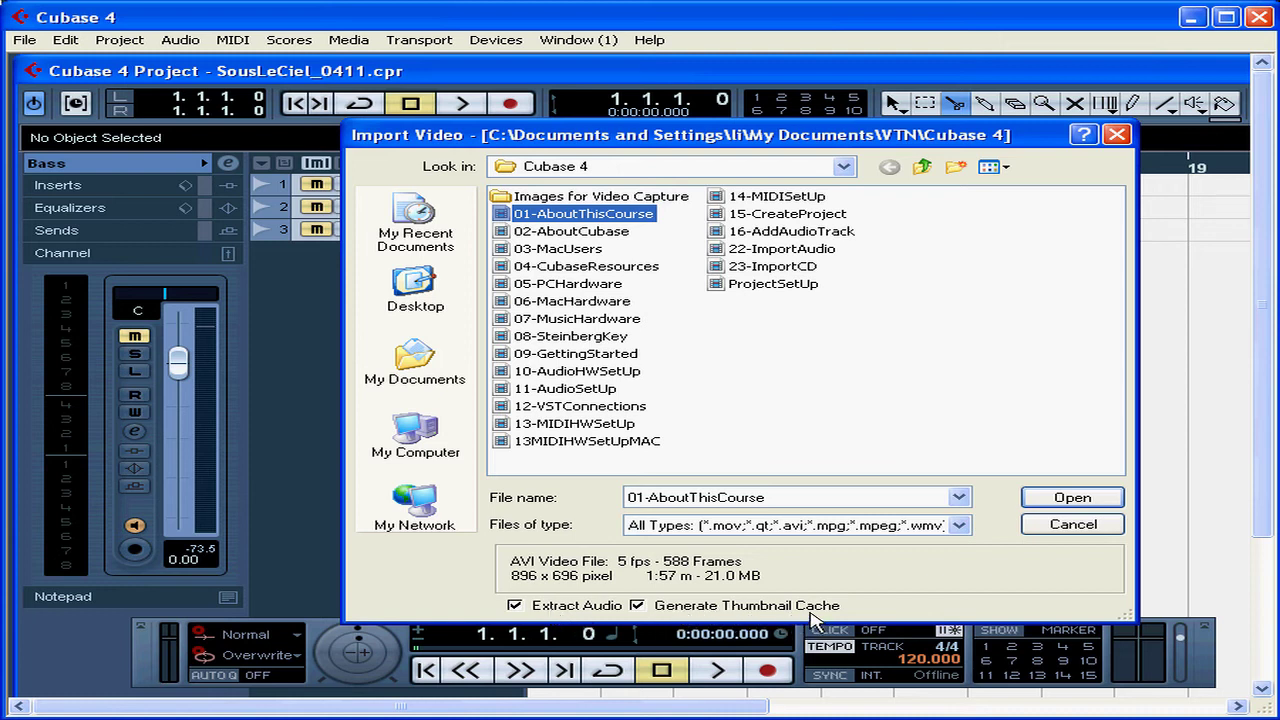
click(697, 610)
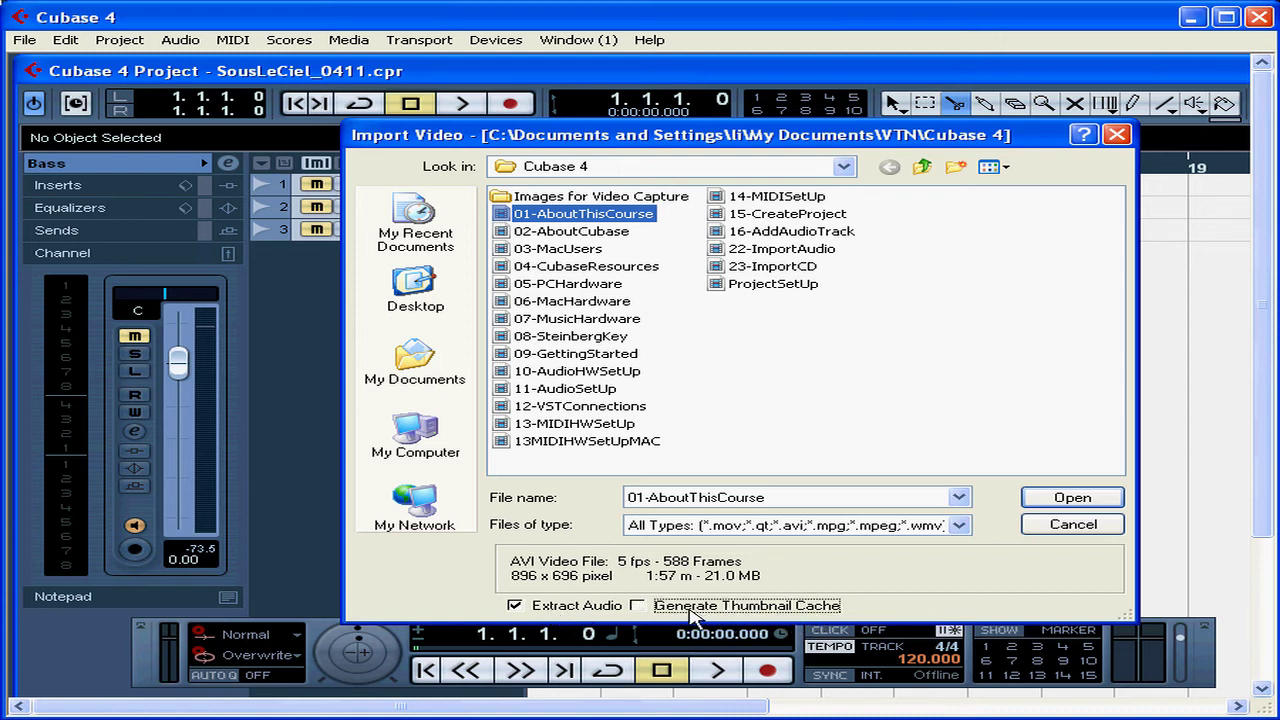
click(640, 607)
click(1068, 500)
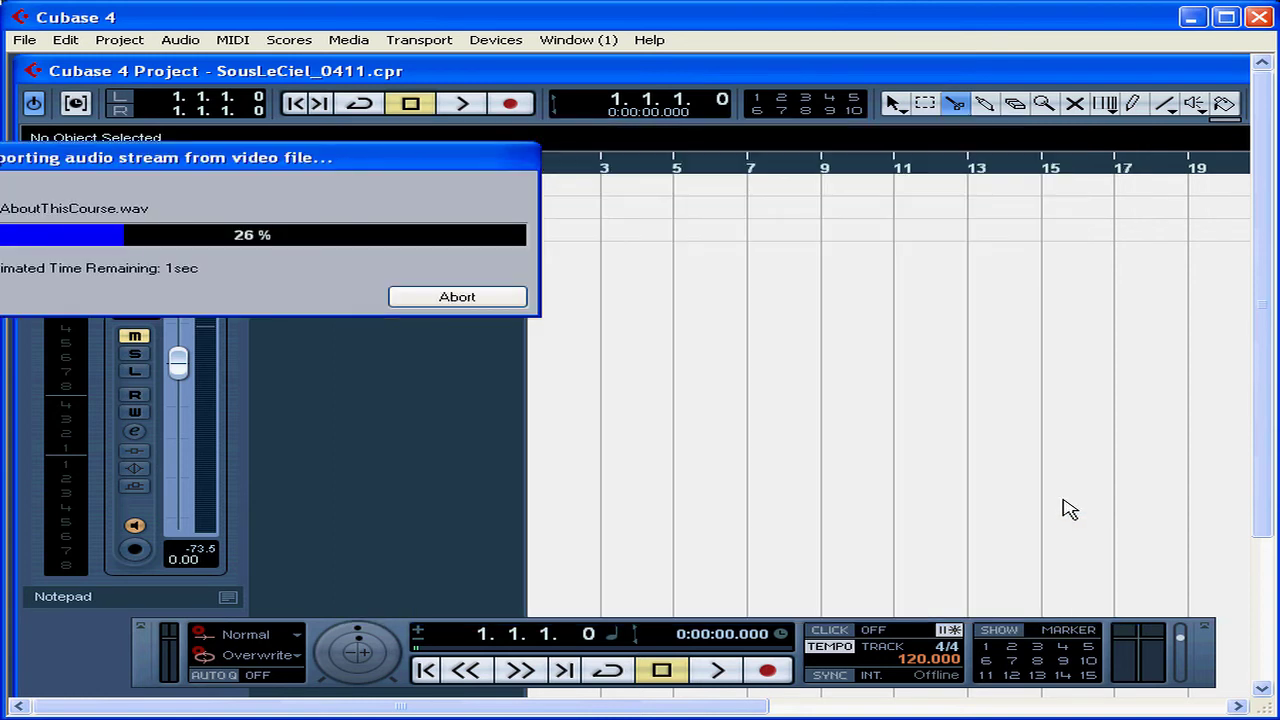
drag(335, 165, 606, 269)
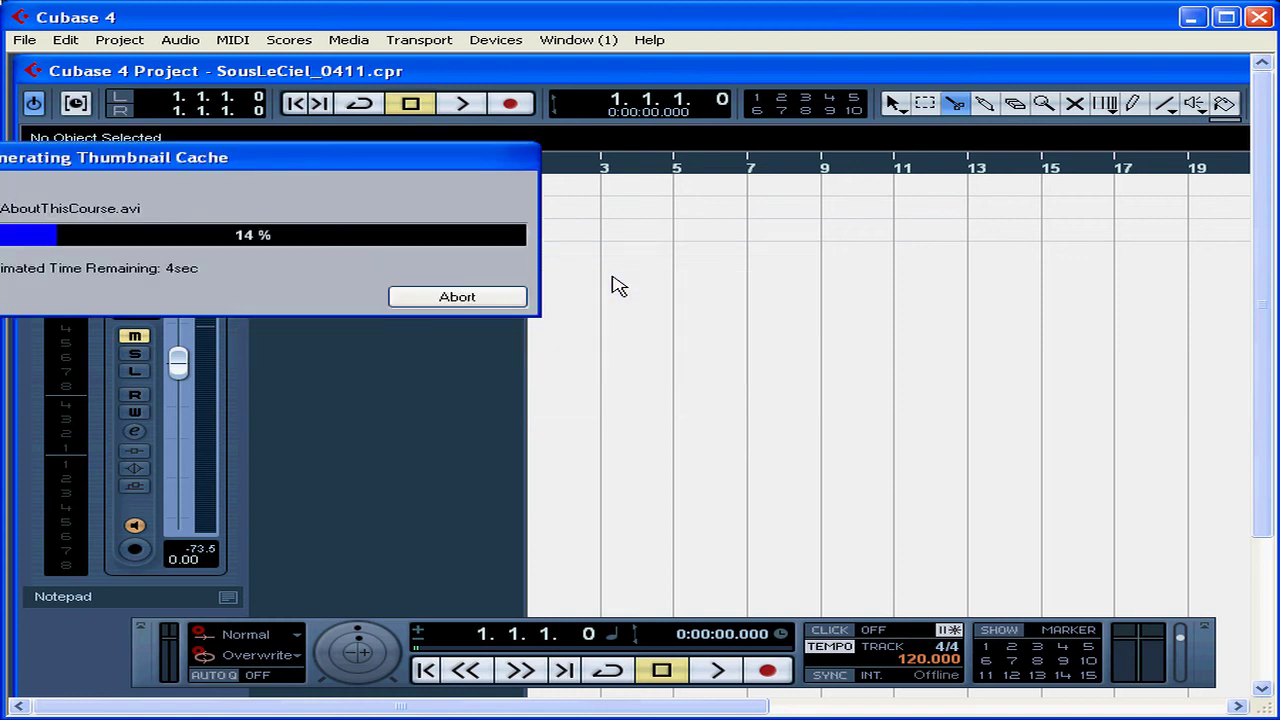
drag(246, 160, 606, 272)
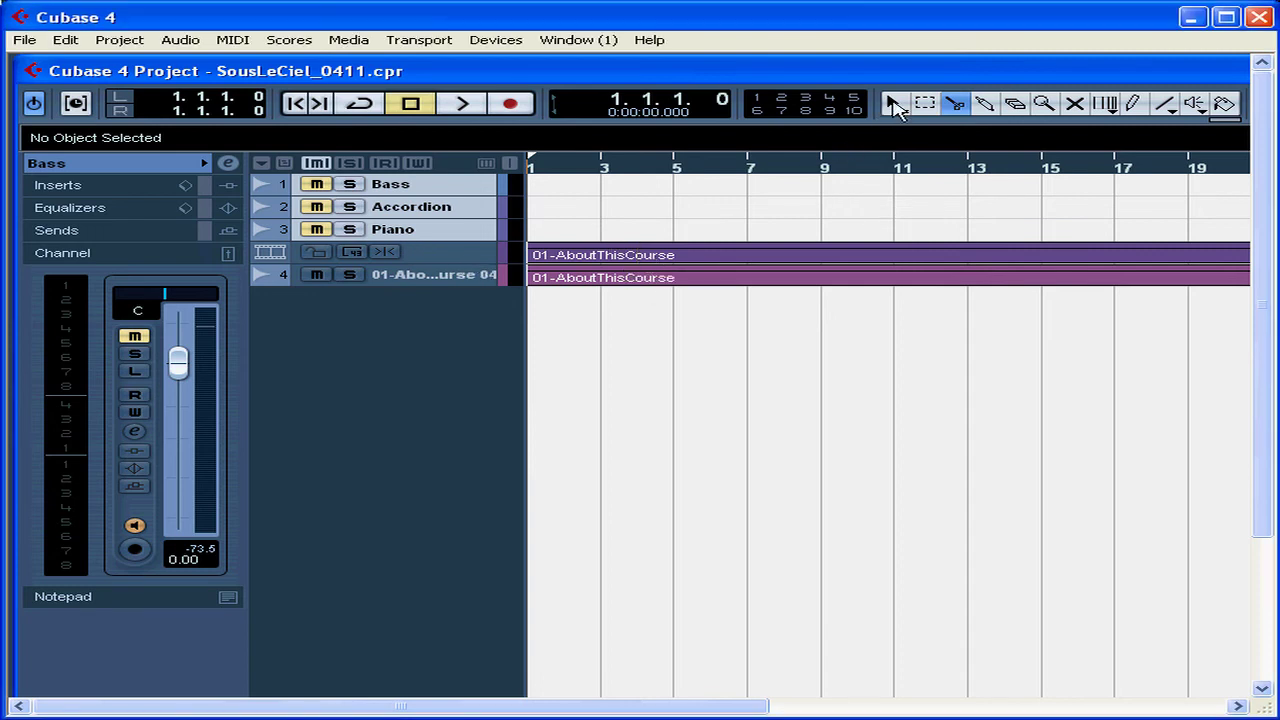
- Show the transport again, select the 01-AboutThisCourse audio track, and reveal the File > Import submenu
key(F2)
click(478, 276)
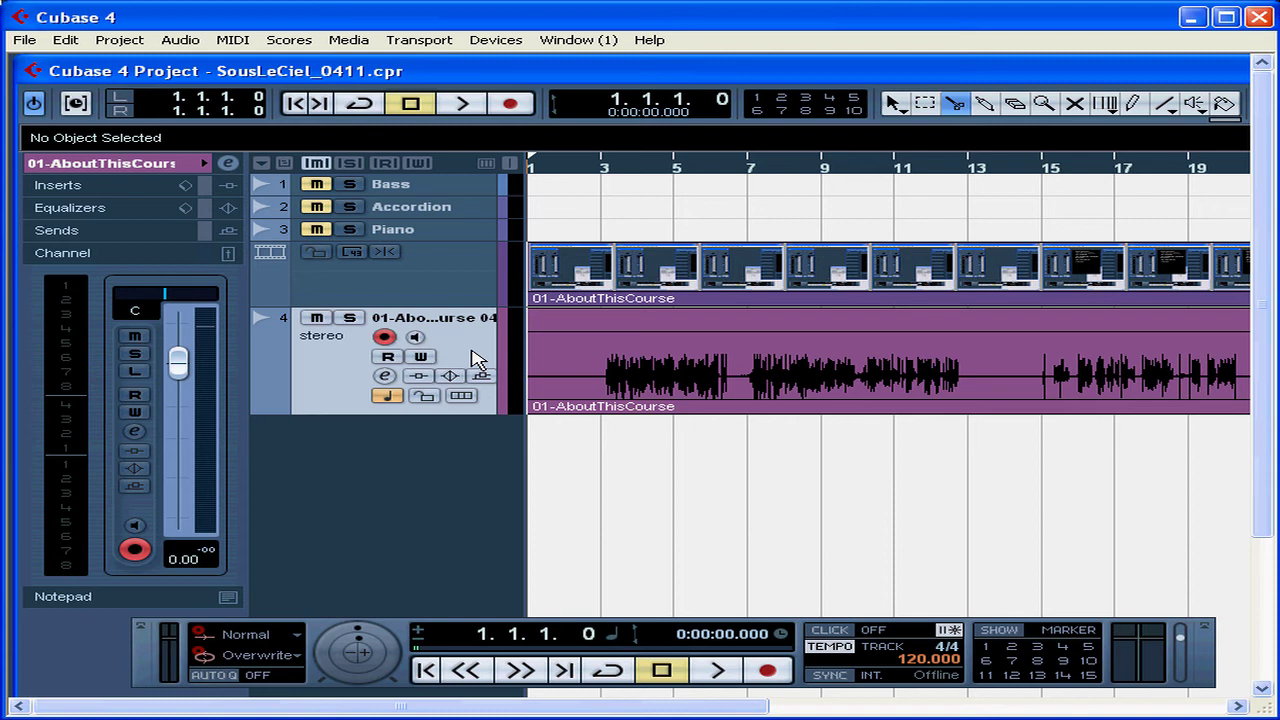
click(25, 41)
mouse_move(140, 318)
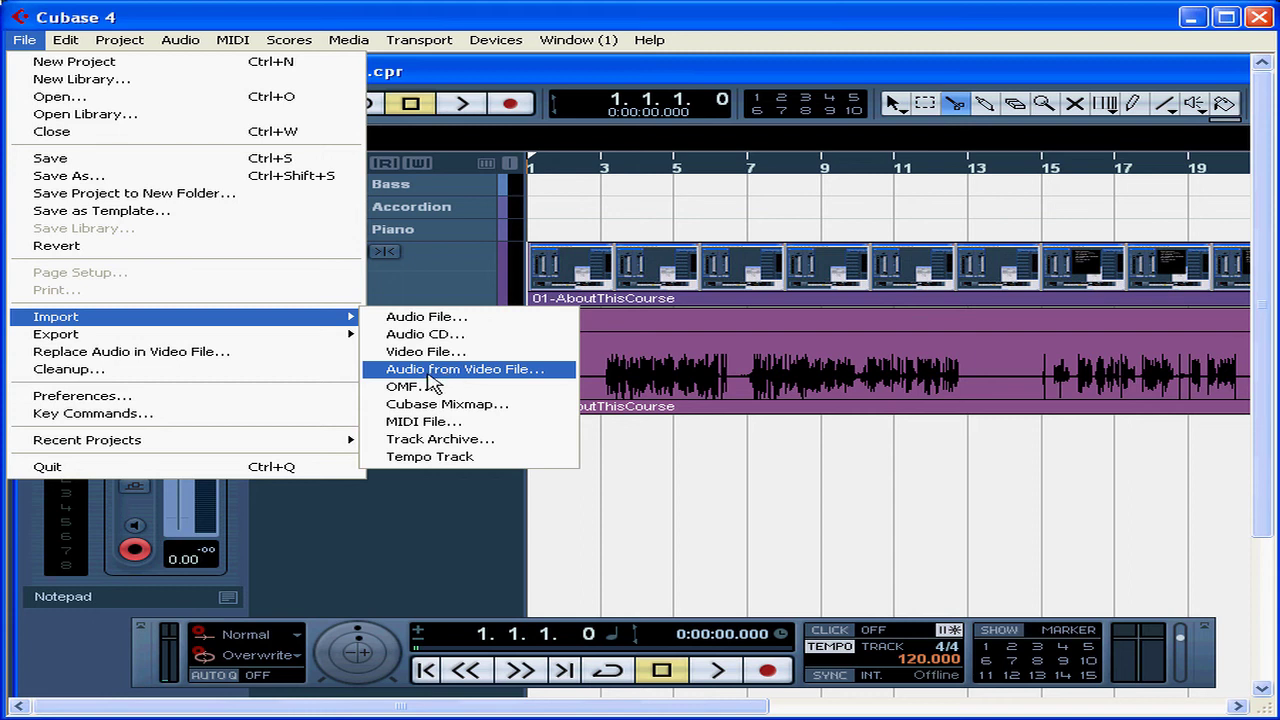
- Add one stereo audio track, Audio 05, below the extracted audio and enlarge its row
click(460, 495)
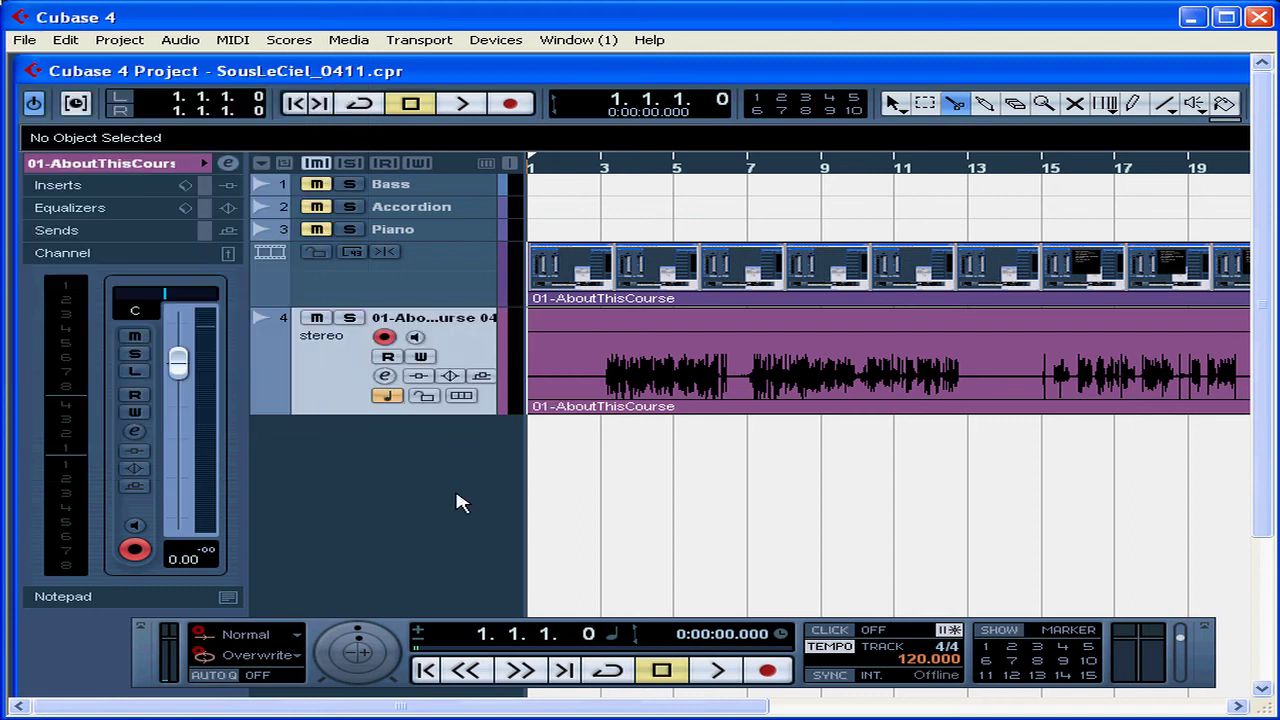
right_click(372, 448)
click(400, 456)
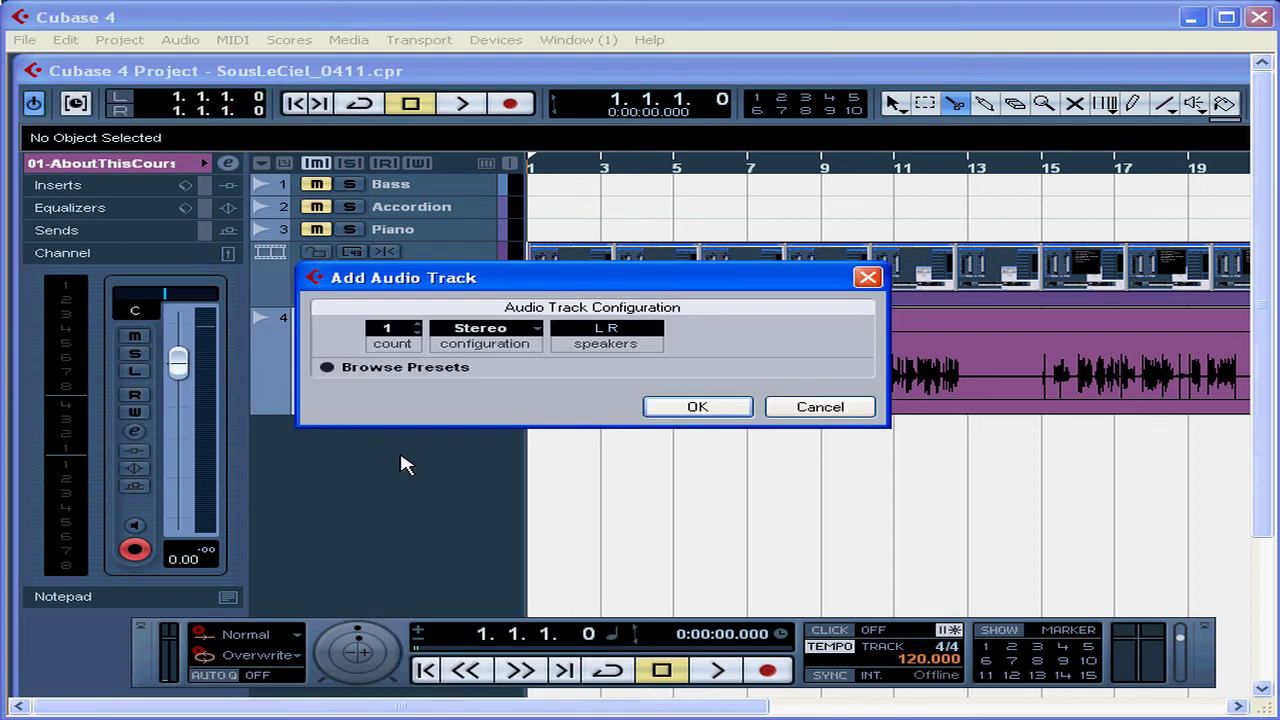
click(697, 408)
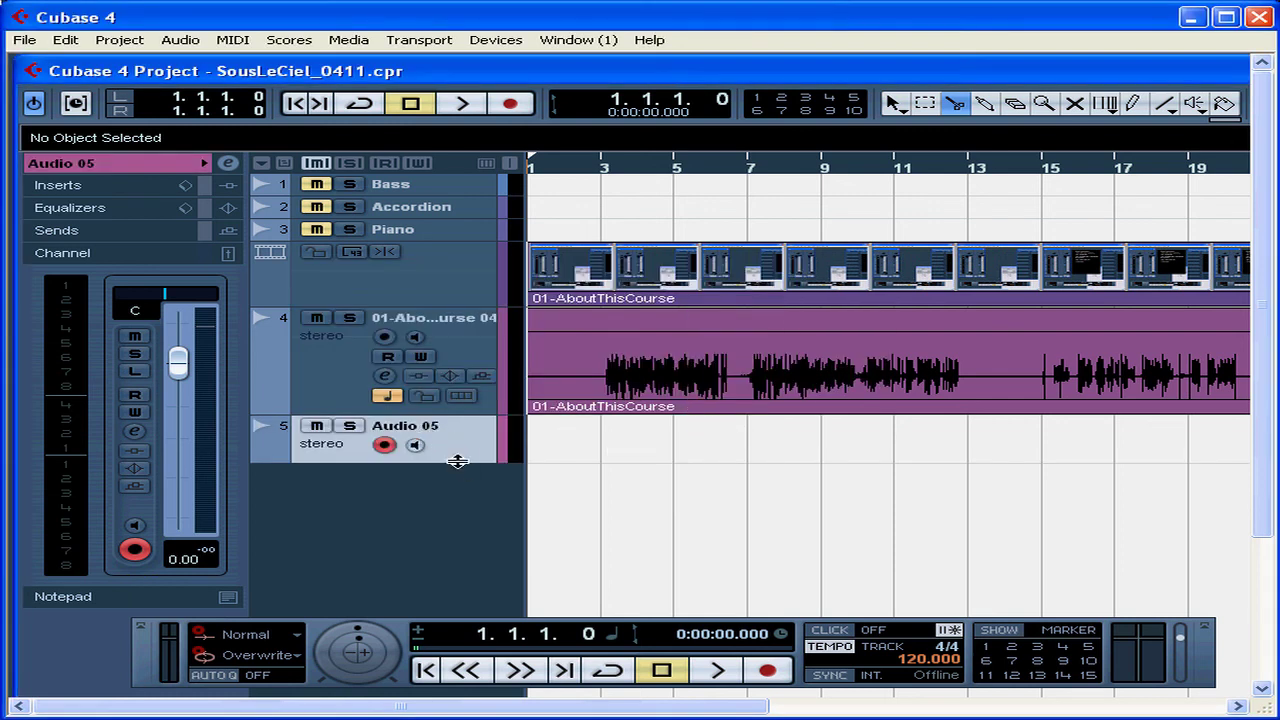
drag(457, 463, 453, 485)
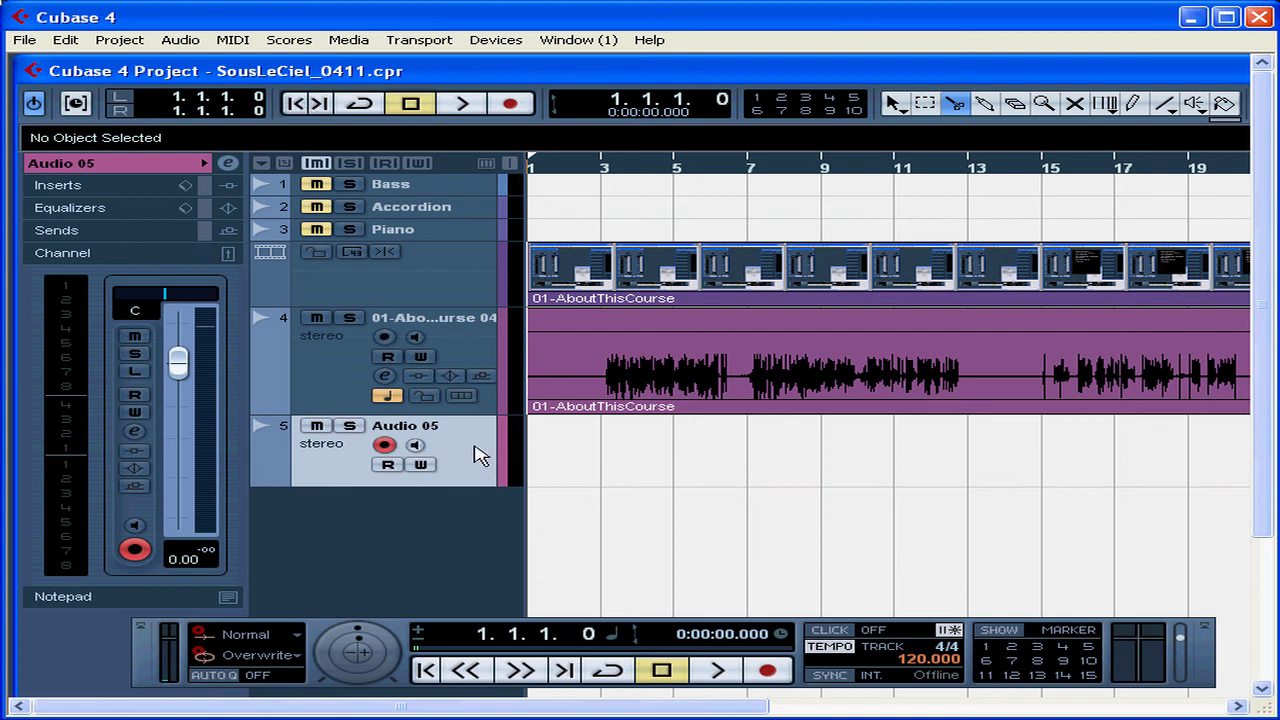
click(24, 40)
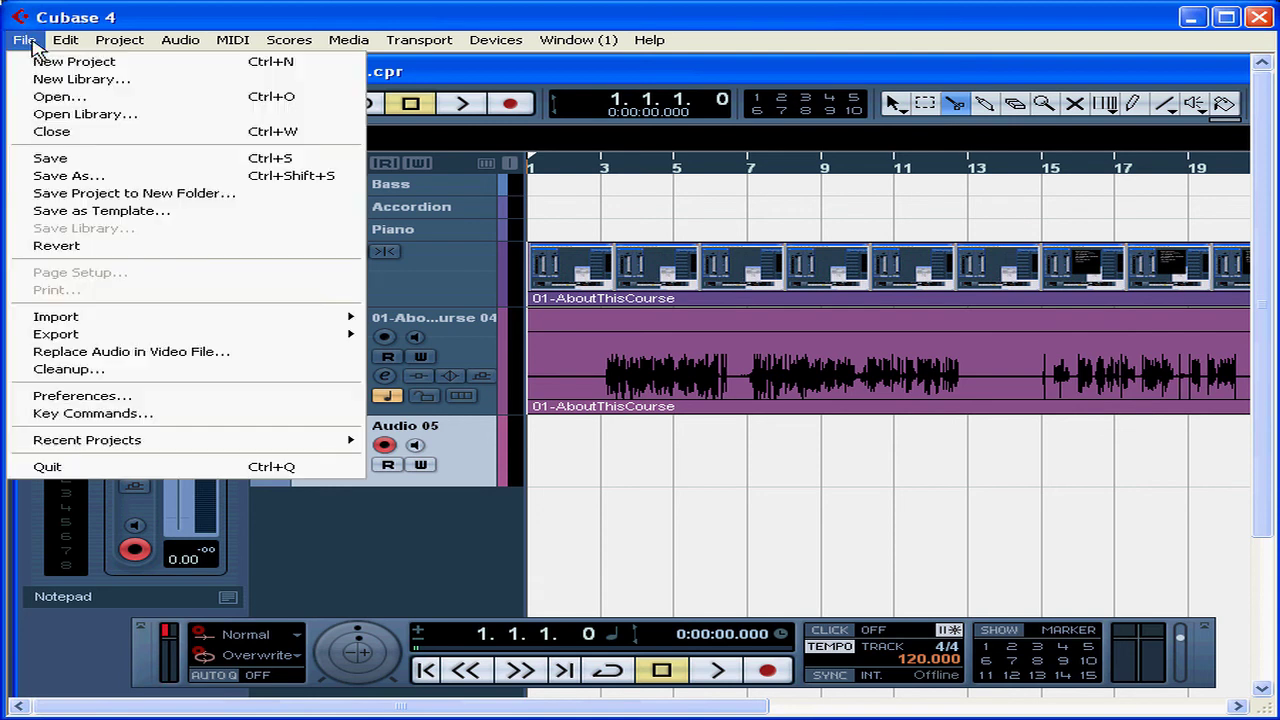
- Import the audio from the 03-MacUsers video onto Audio 05 and make the track taller
mouse_move(88, 330)
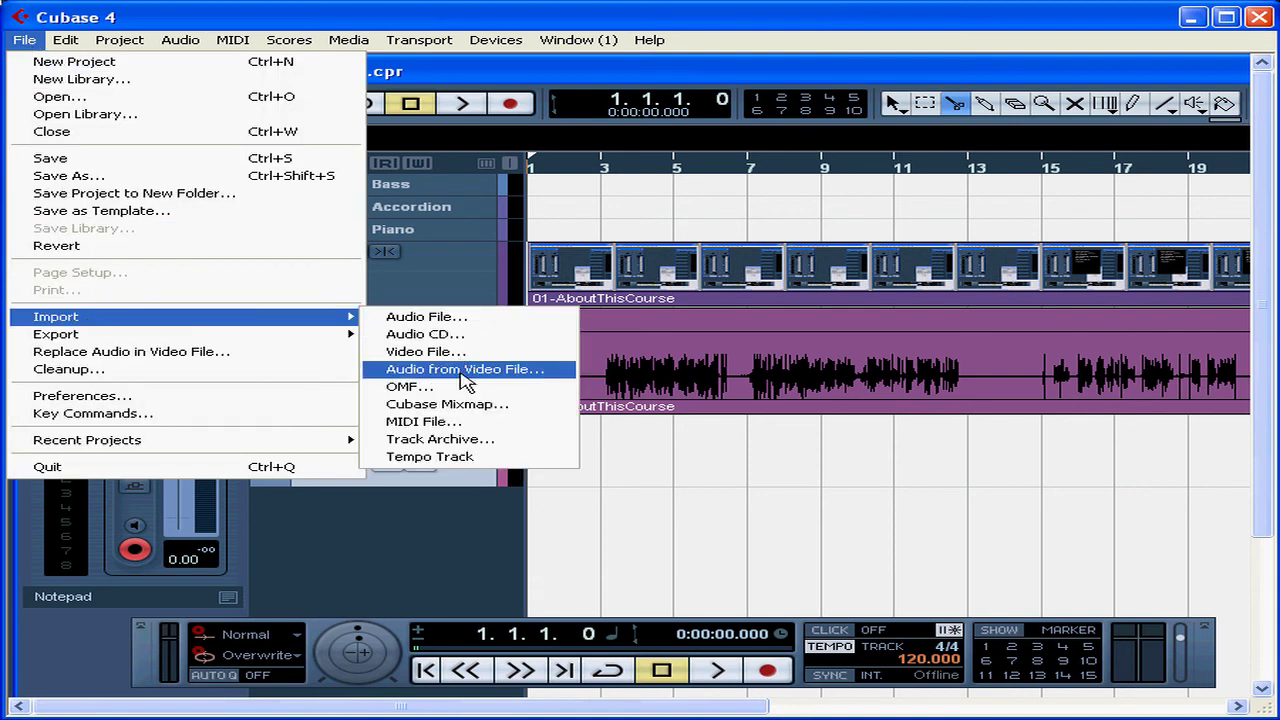
click(462, 376)
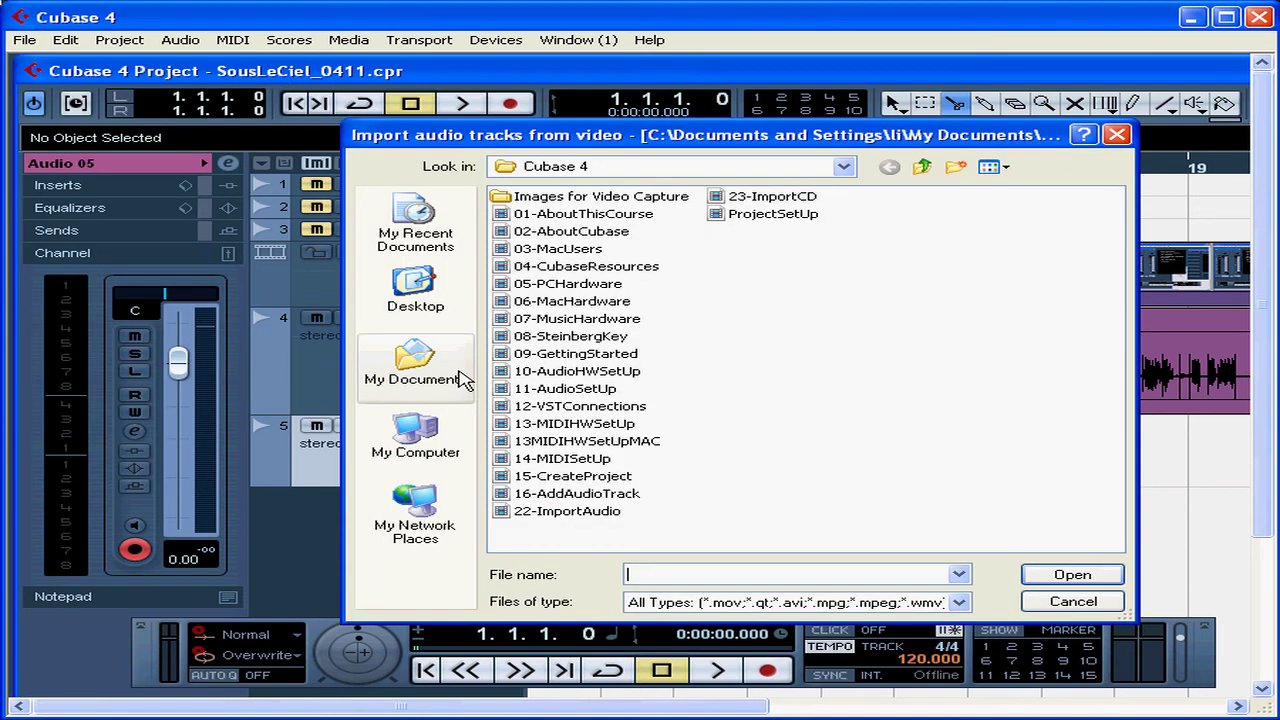
click(557, 249)
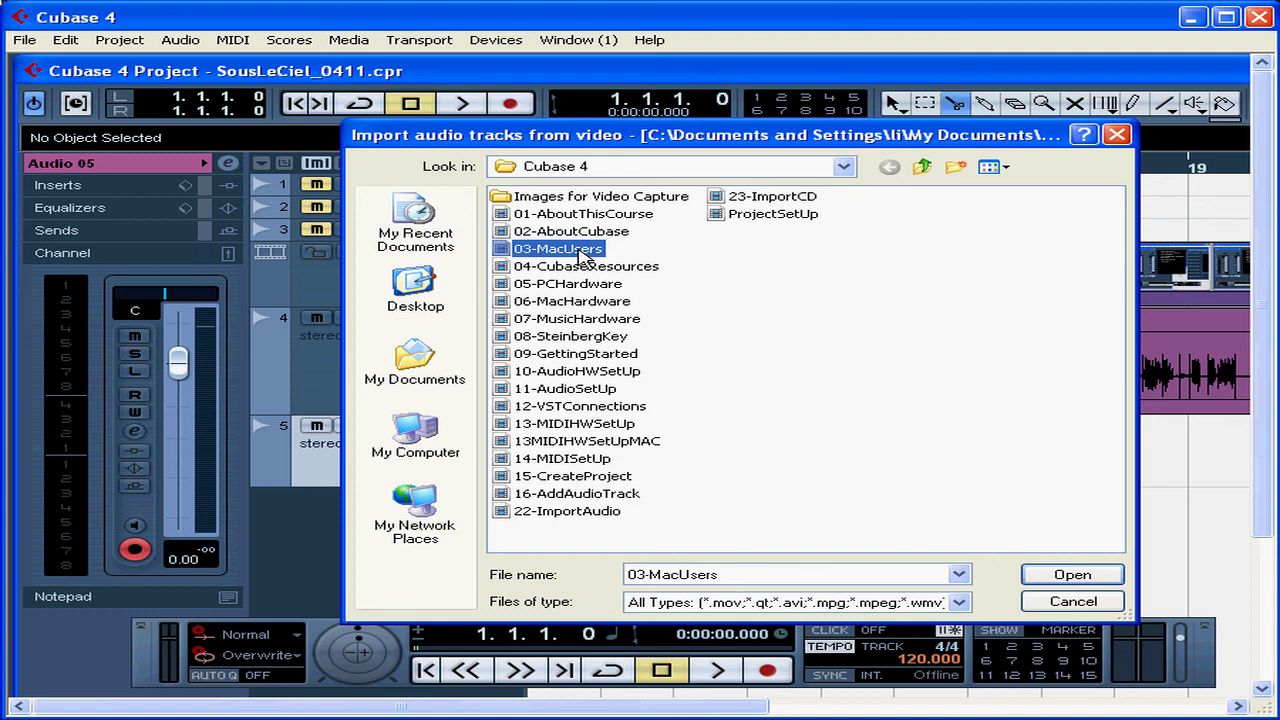
click(1072, 576)
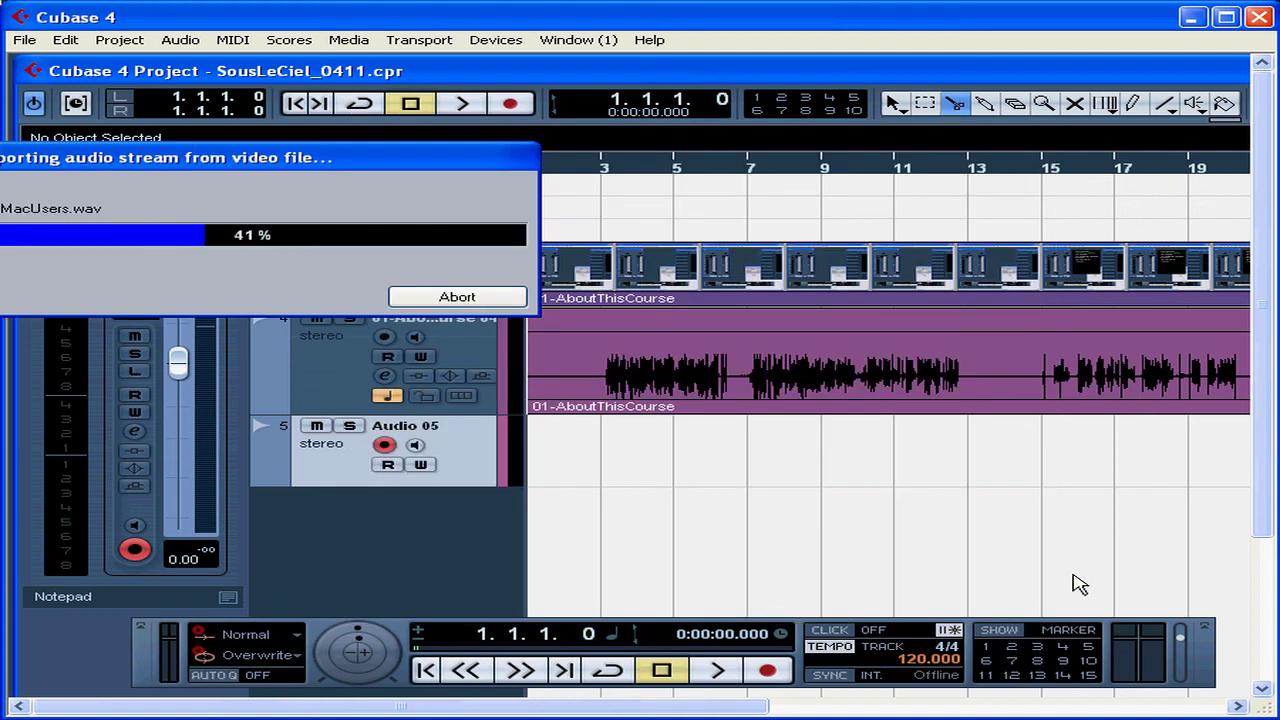
drag(307, 158, 680, 304)
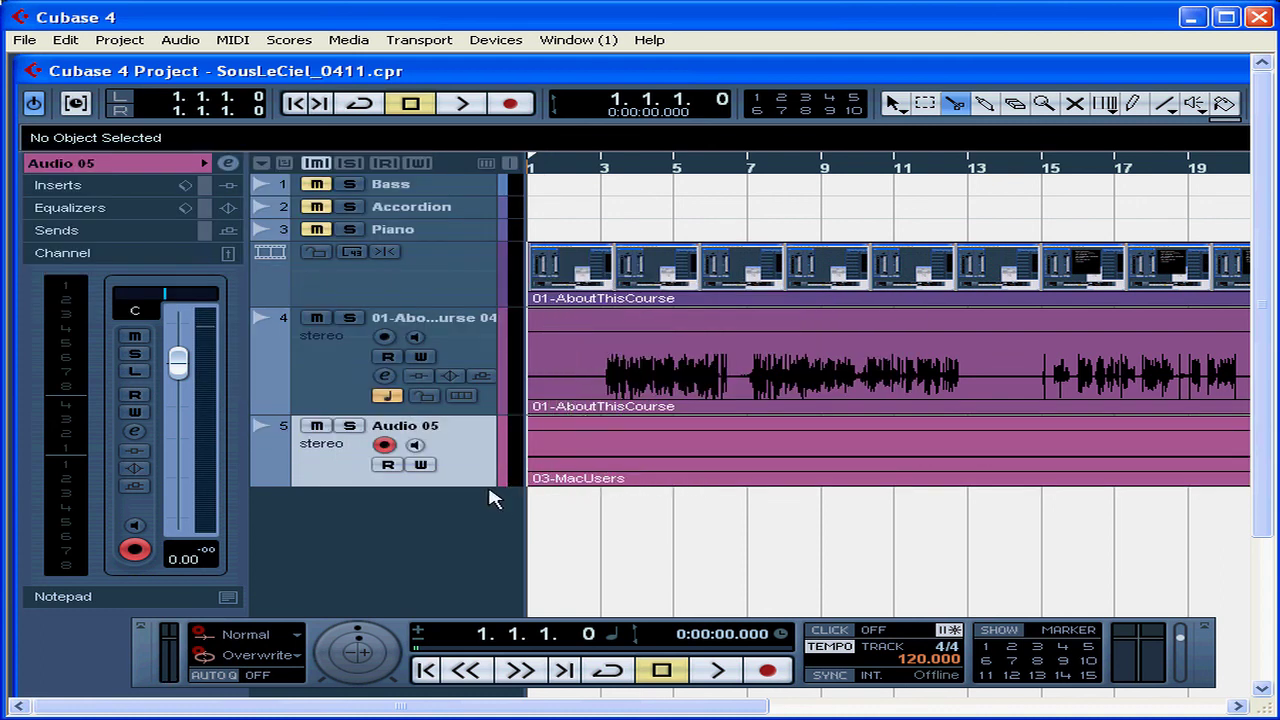
mouse_move(481, 485)
mouse_down()
mouse_move(484, 514)
mouse_move(484, 476)
mouse_up()
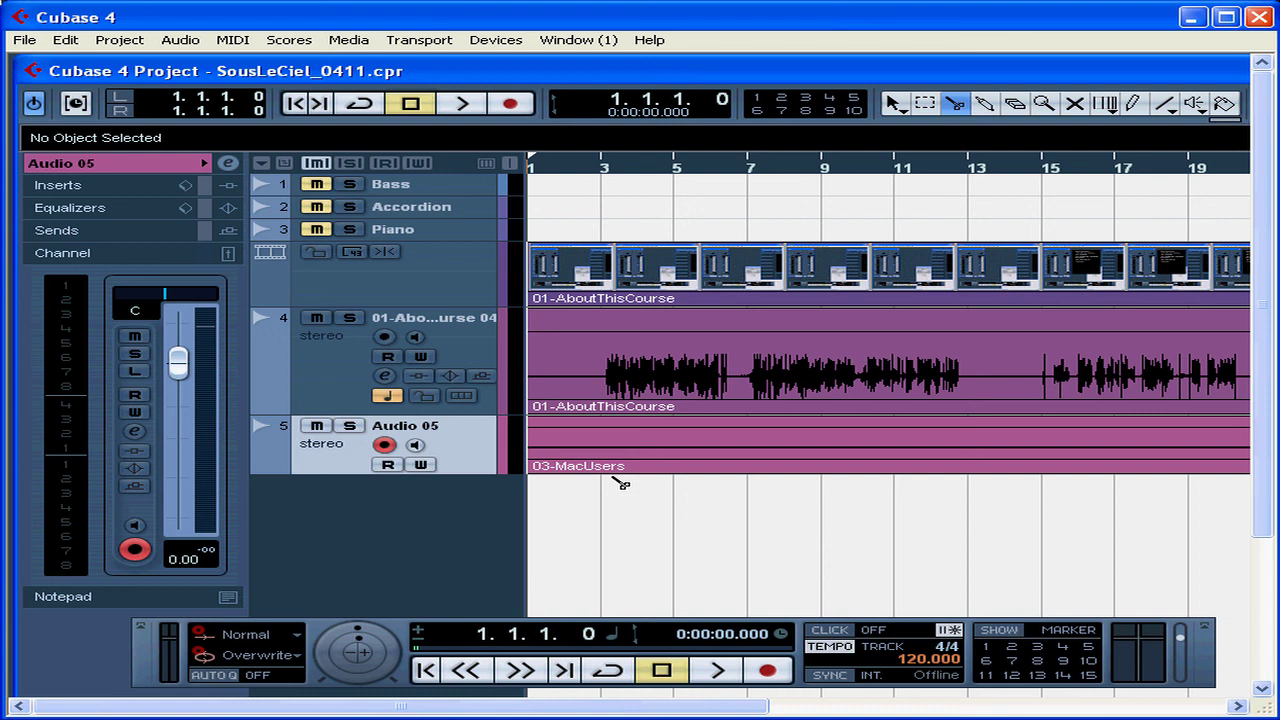
click(348, 40)
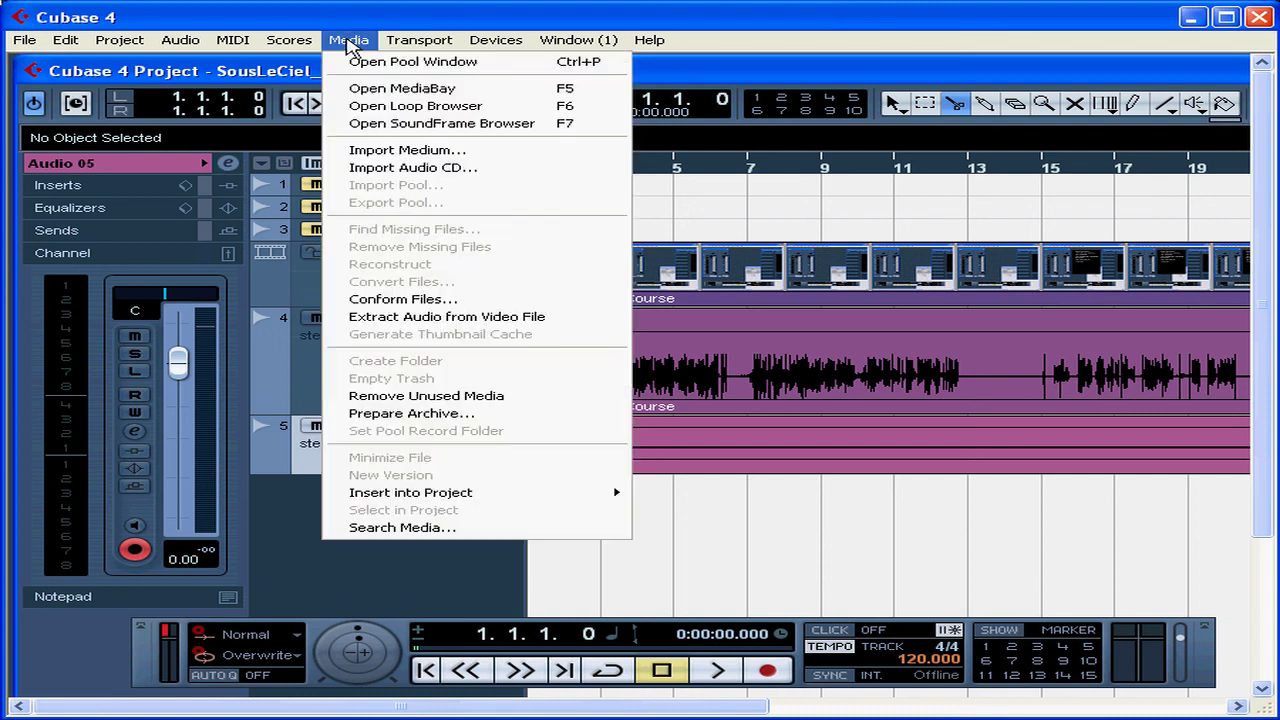
click(362, 64)
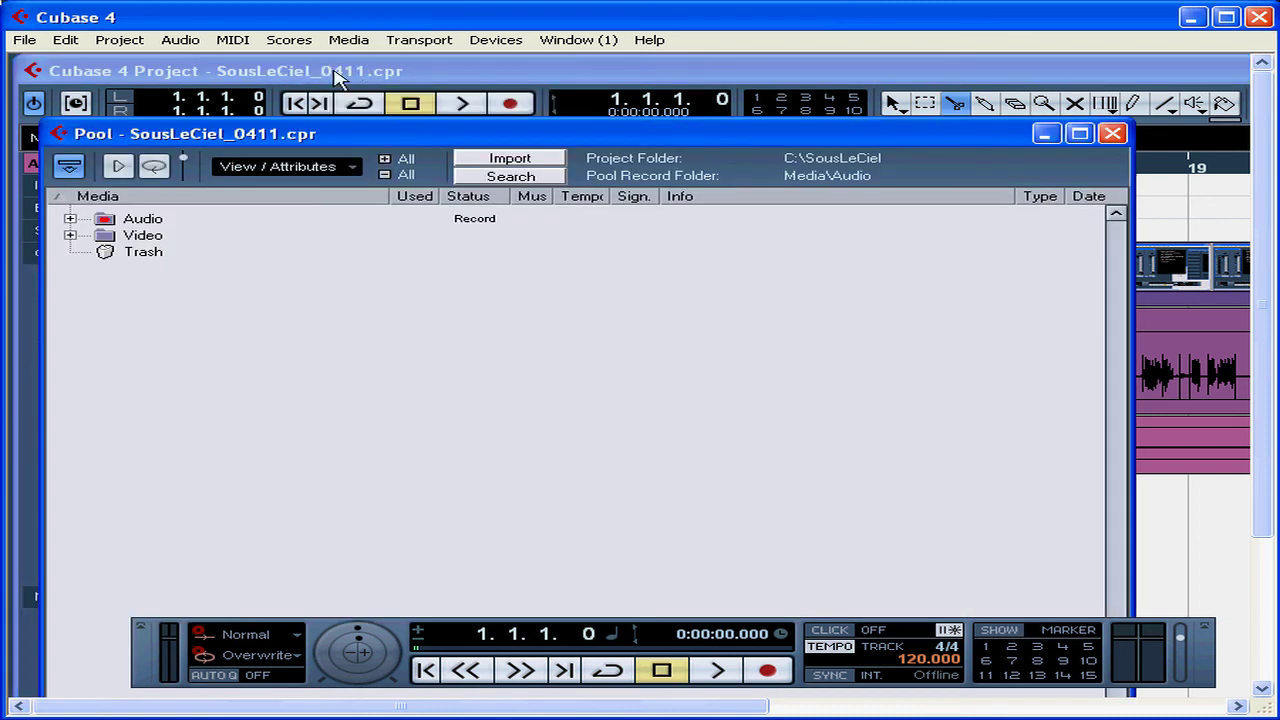
drag(366, 138, 447, 78)
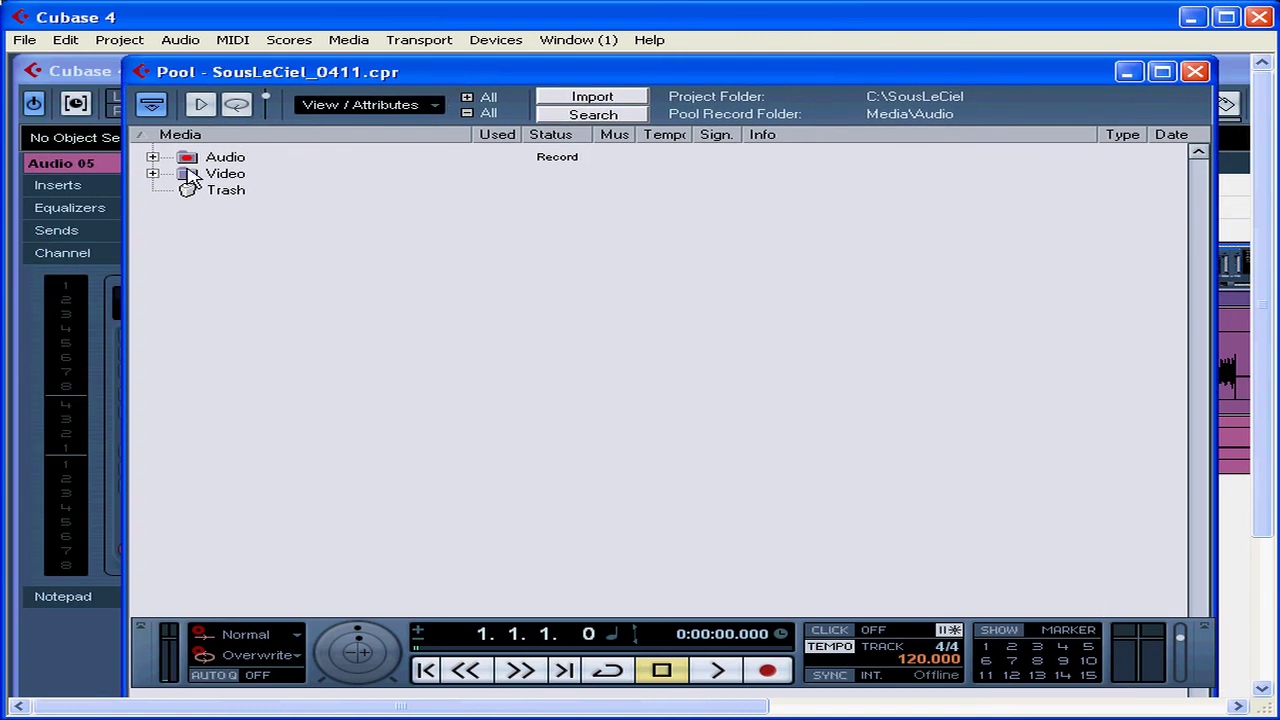
click(152, 157)
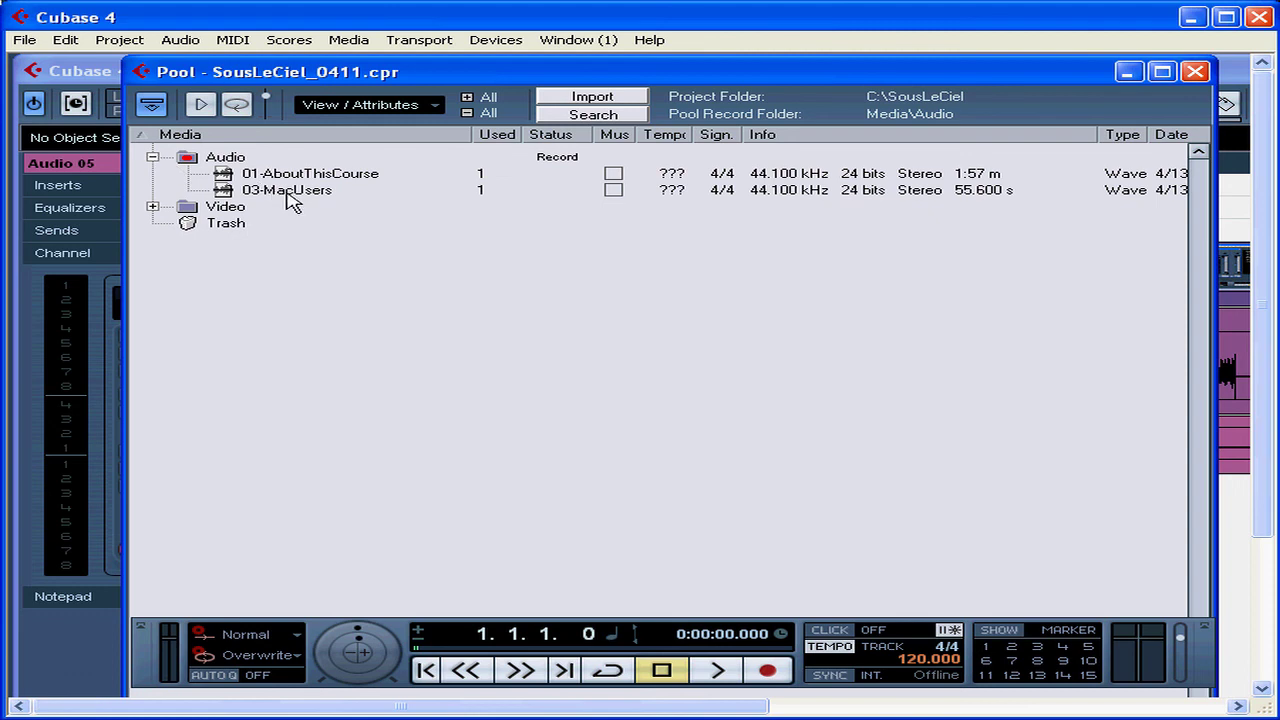
click(1199, 75)
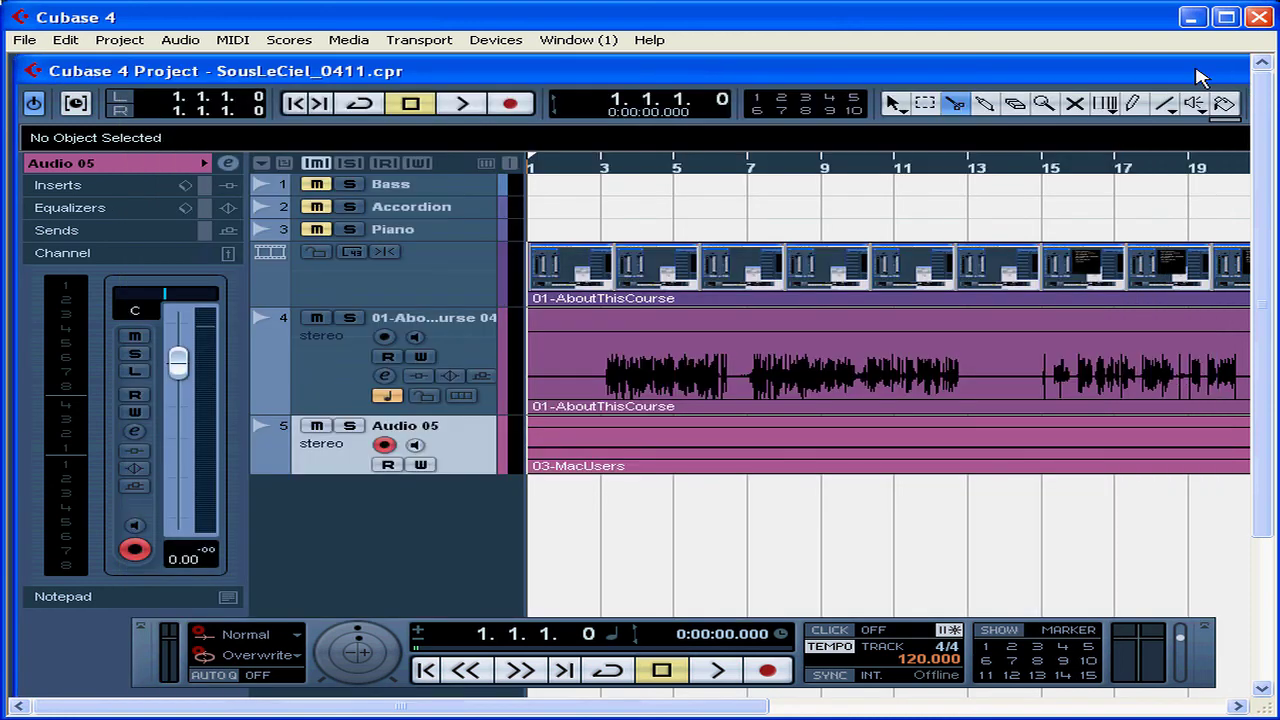